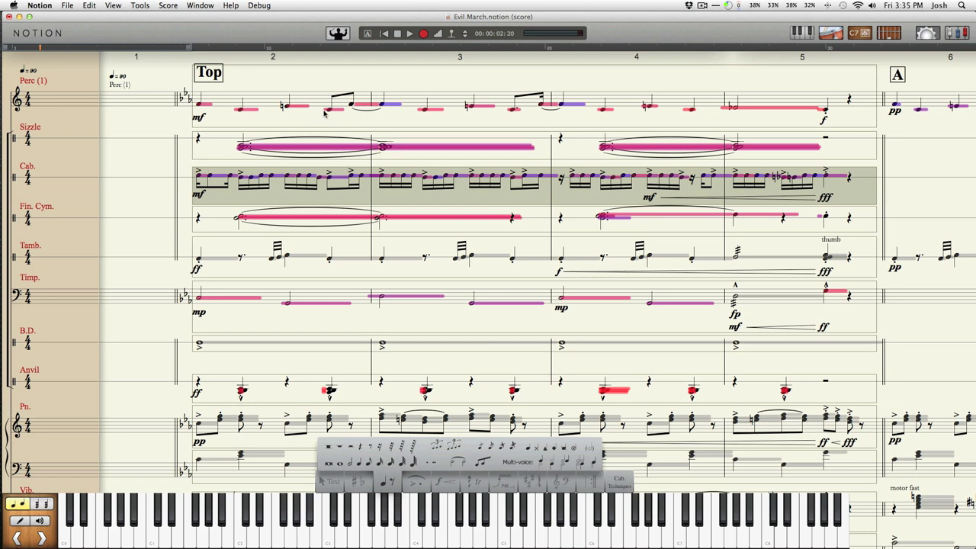
Check the velocity of the fourth note in measure 2 of the Perc (1) staff.
{"action": "key", "text": "Escape"}
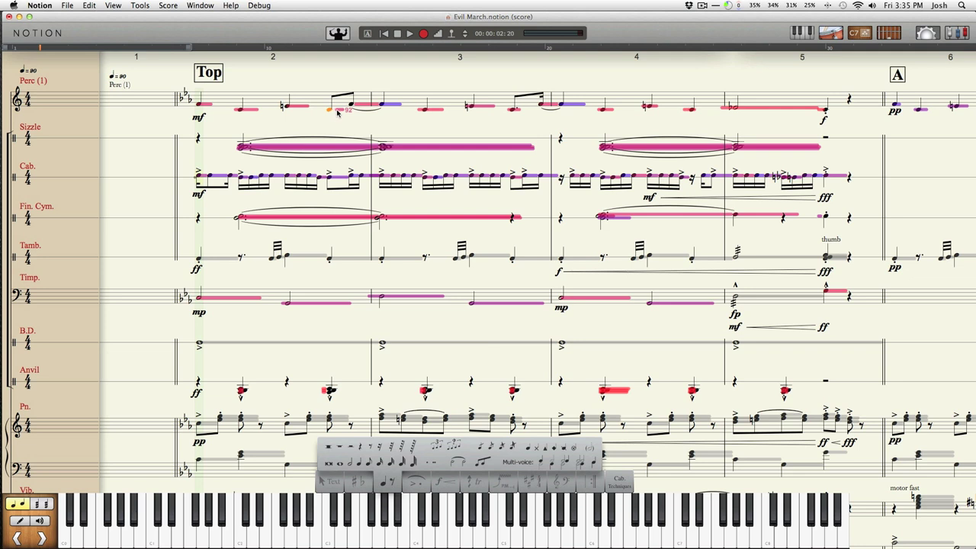
{"action": "key", "text": "super+z"}
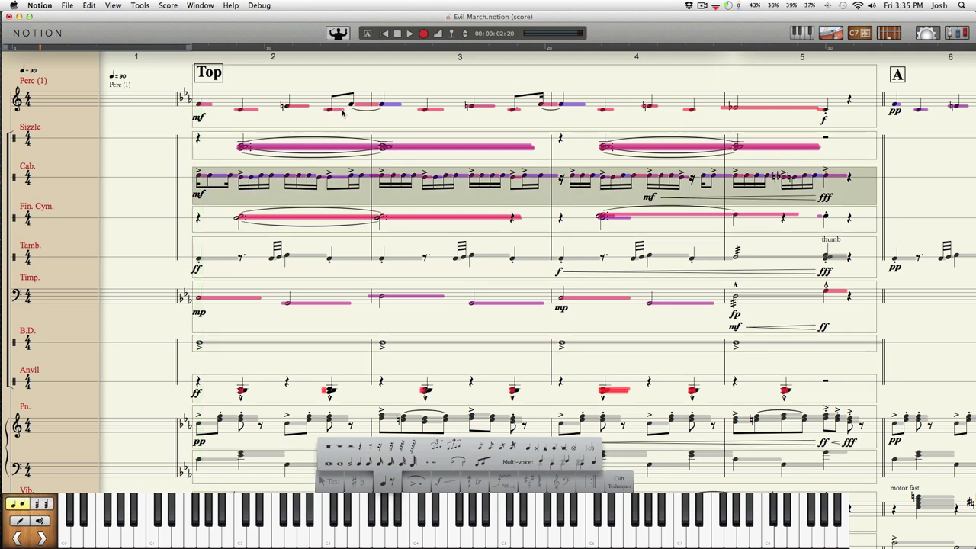
{"action": "left_click", "coordinate": [341, 112]}
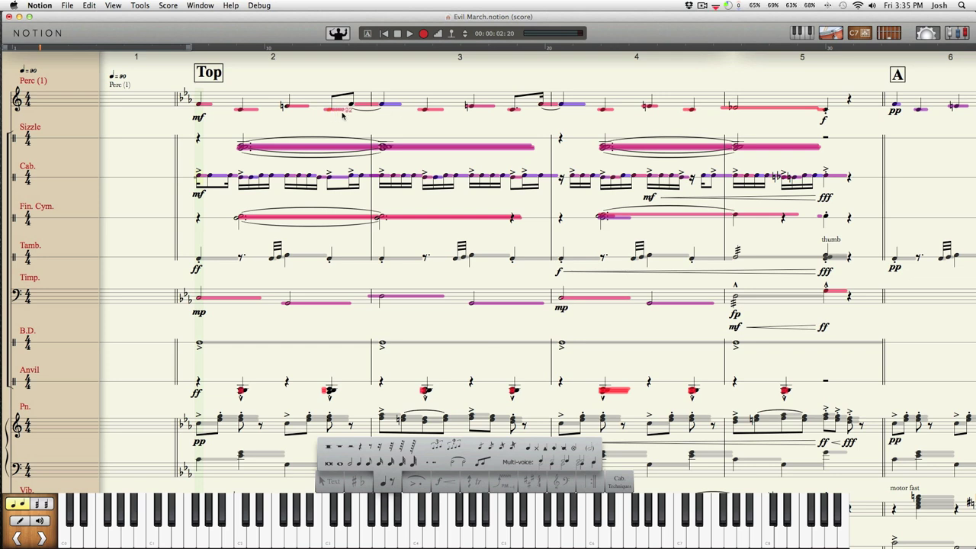
{"action": "key", "text": "super+z"}
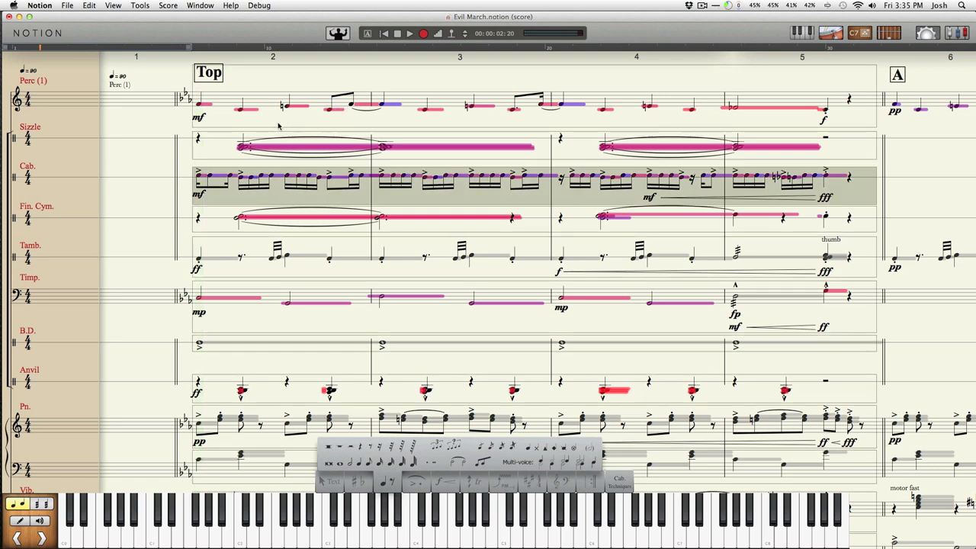
{"action": "left_click", "coordinate": [233, 110]}
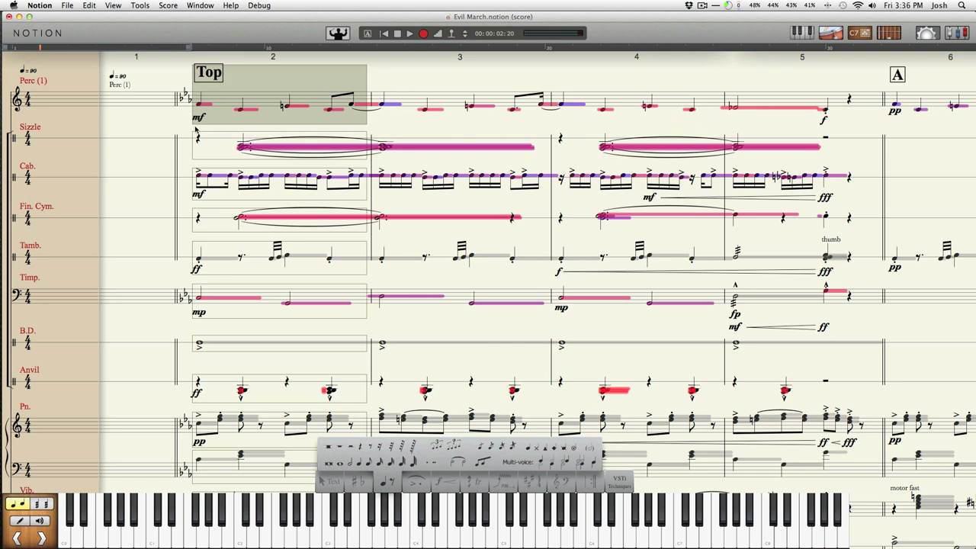
{"action": "left_click", "coordinate": [196, 131]}
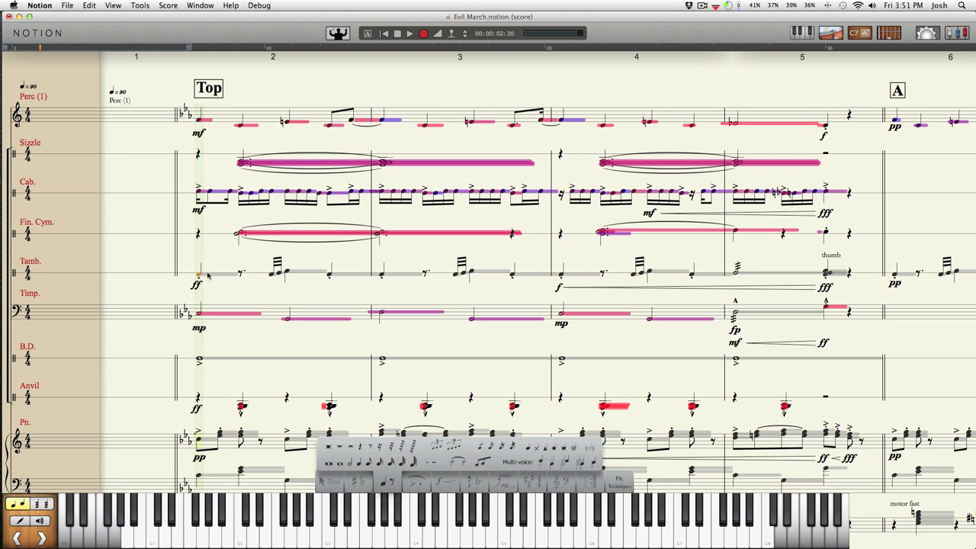
Try applying note velocities to the tambourine part in measure 2.
{"action": "left_click", "coordinate": [233, 264]}
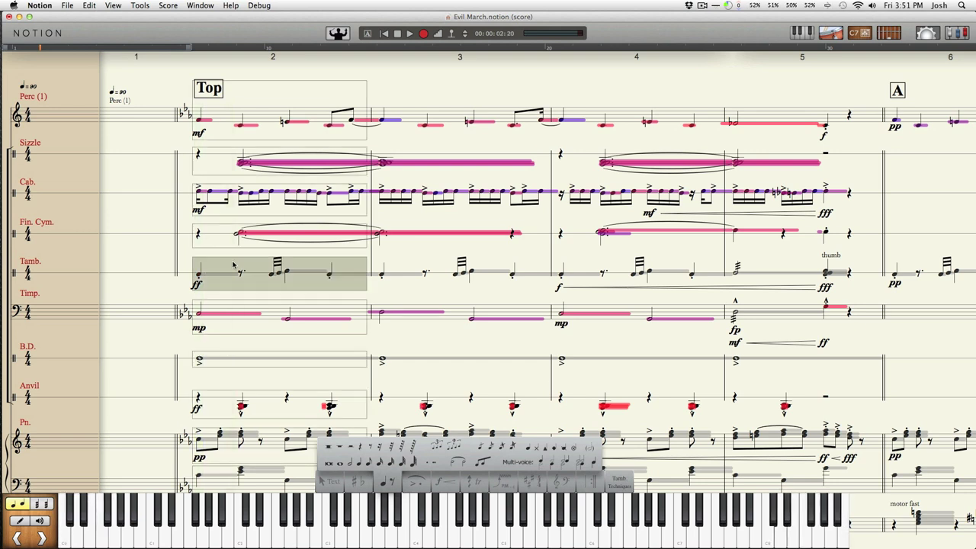
{"action": "left_click", "coordinate": [199, 273]}
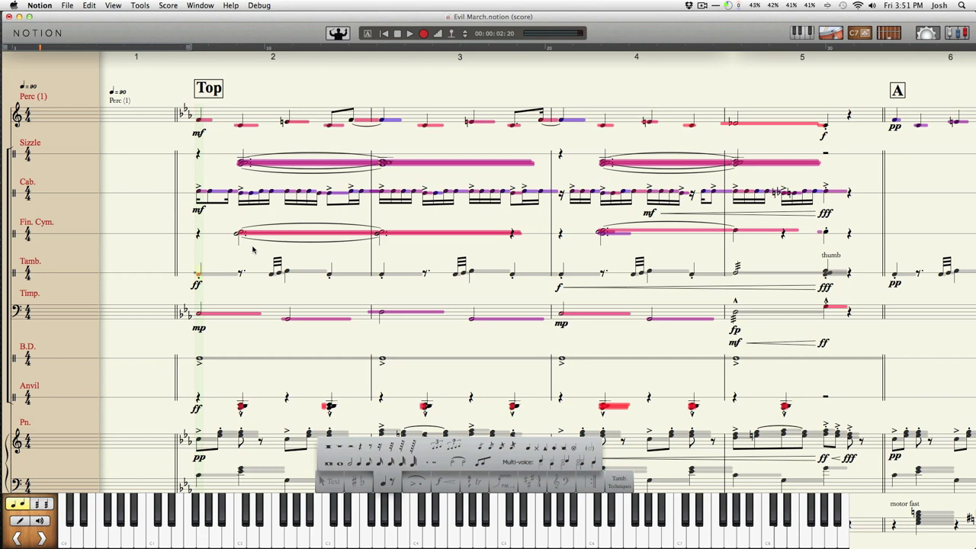
{"action": "left_click", "coordinate": [217, 273]}
{"action": "left_click", "coordinate": [224, 270]}
{"action": "type", "text": "2d"}
{"action": "key", "text": "Return"}
{"action": "key", "text": "super+z"}
Select the tambourine's measure 2 and remove the velocities applied to its notes.
{"action": "left_click", "coordinate": [255, 284]}
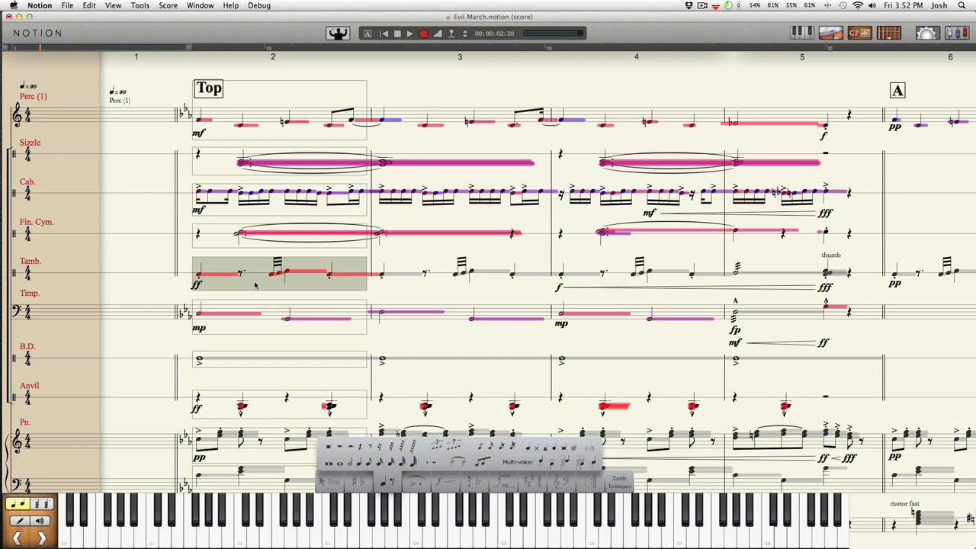
{"action": "key", "text": "space"}
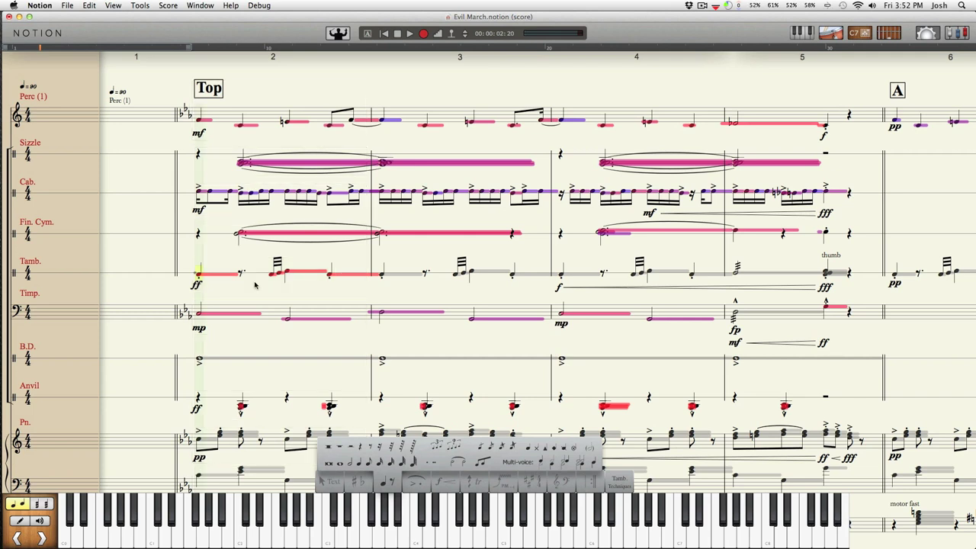
{"action": "left_click", "coordinate": [254, 285]}
{"action": "key", "text": "super+c"}
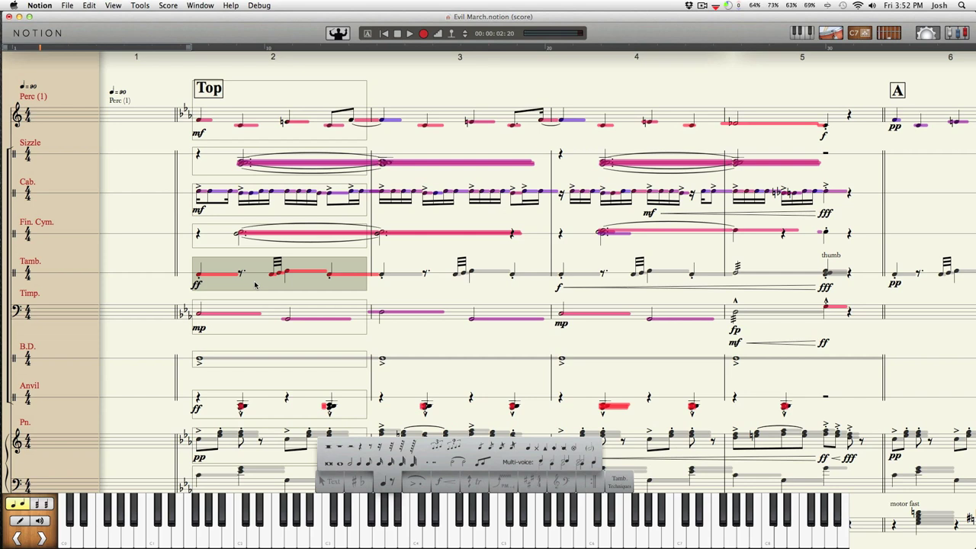
{"action": "key", "text": "space"}
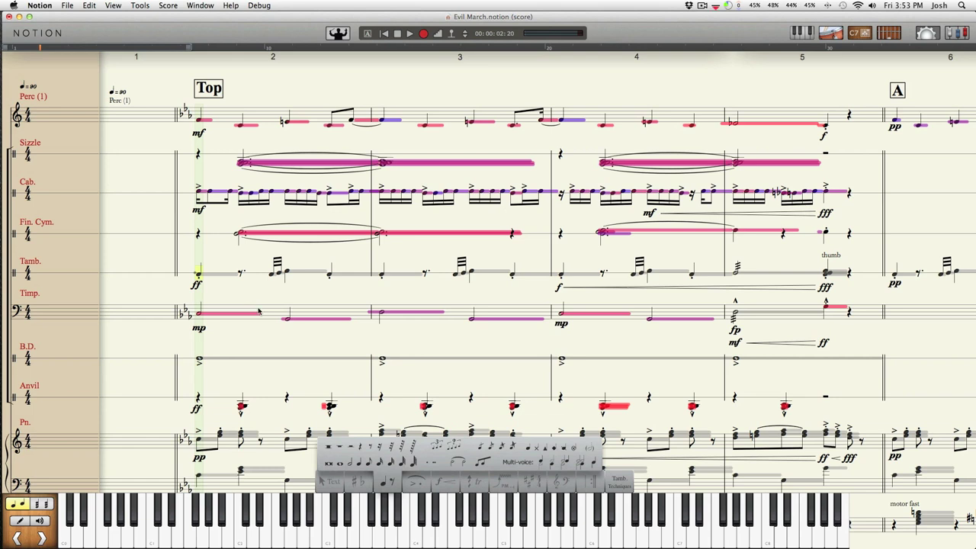
Start Velocity Overdub at the first piano note of measure 2 and check the piano channel in the mixer.
{"action": "scroll", "coordinate": [260, 313], "scroll_direction": "down", "scroll_amount": 3}
{"action": "left_click", "coordinate": [202, 368]}
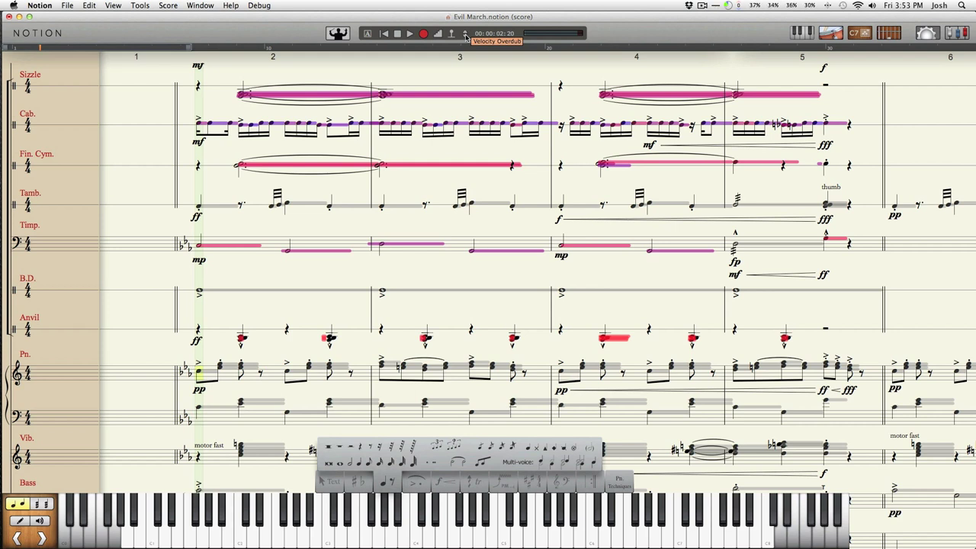
{"action": "left_click", "coordinate": [220, 373]}
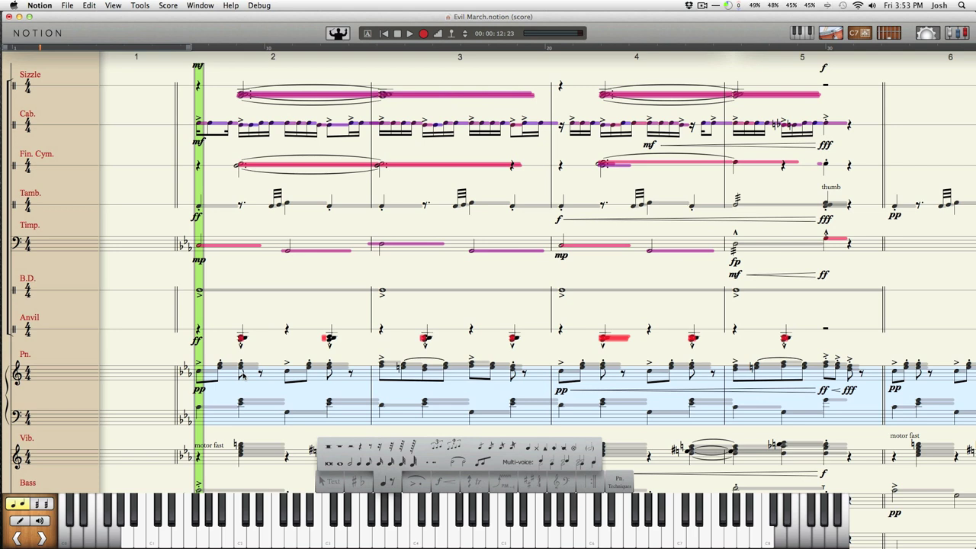
{"action": "key", "text": "super+shift+m"}
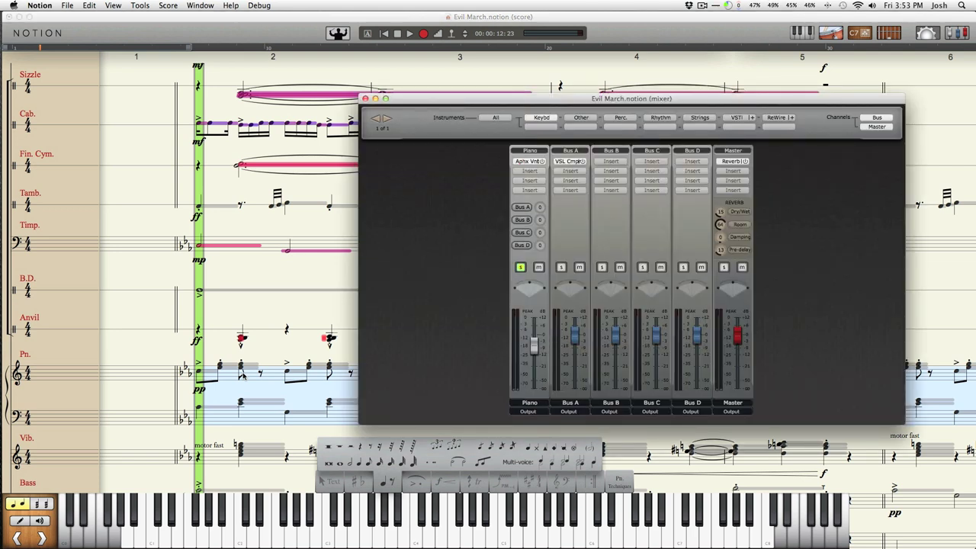
{"action": "key", "text": "super+shift+m"}
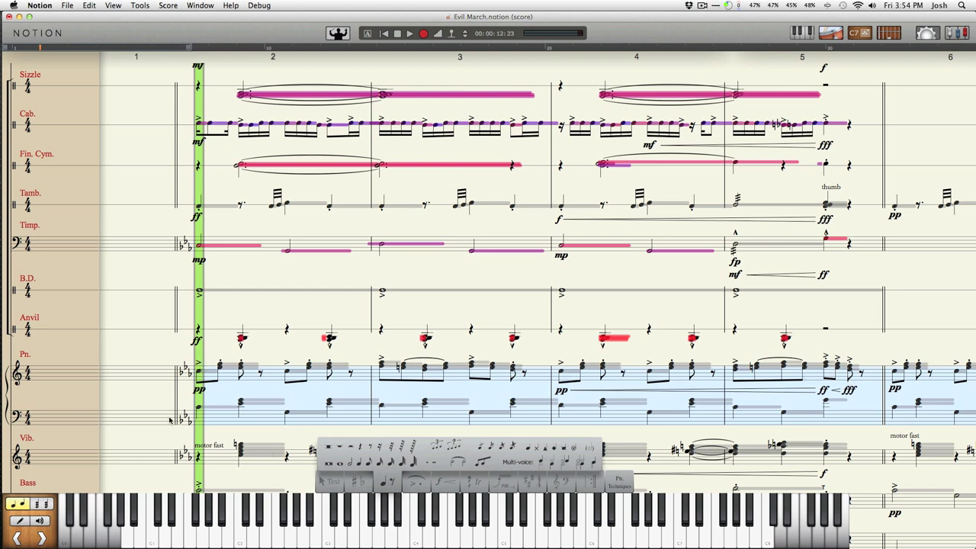
Run a trial Velocity Overdub pass through the piano's measure 2 and return to the measure's first note.
{"action": "key", "text": "space"}
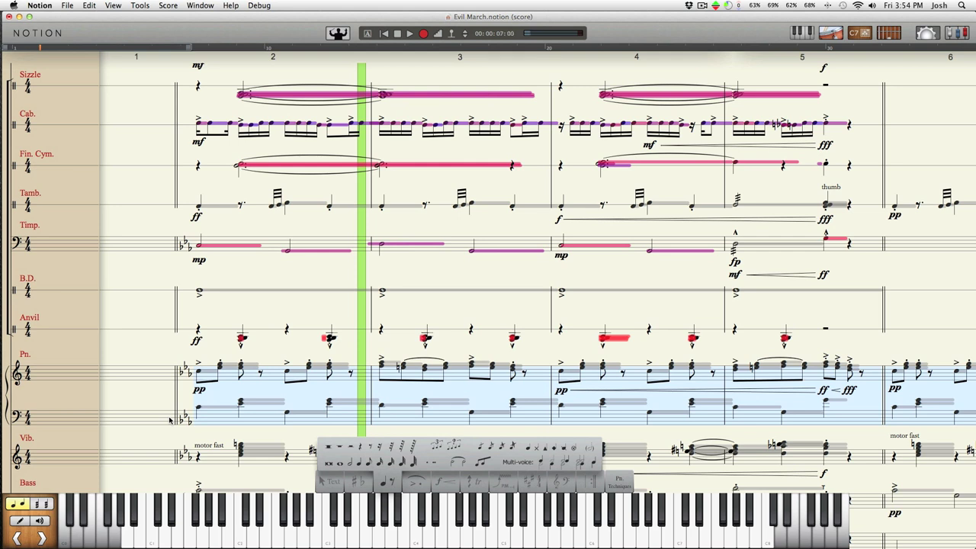
{"action": "key", "text": "space"}
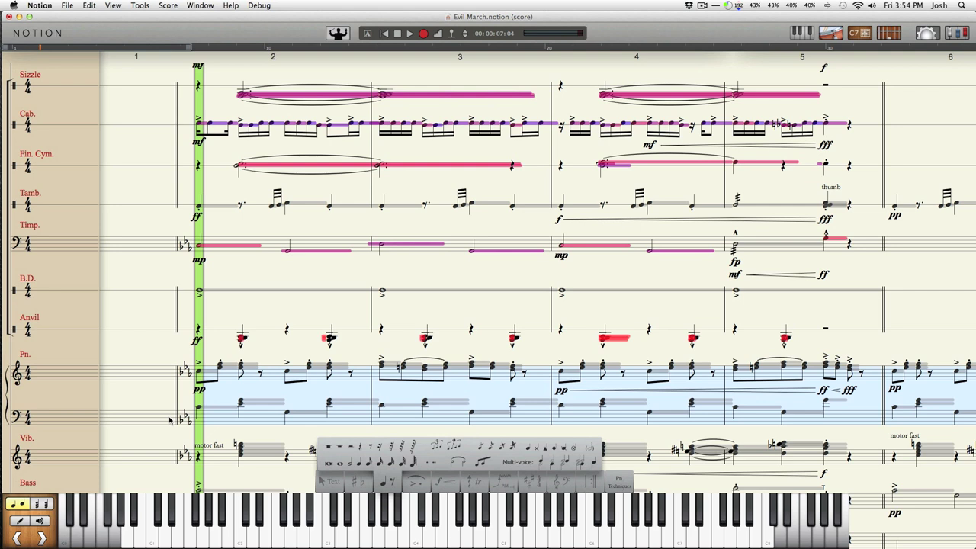
{"action": "left_click", "coordinate": [289, 387]}
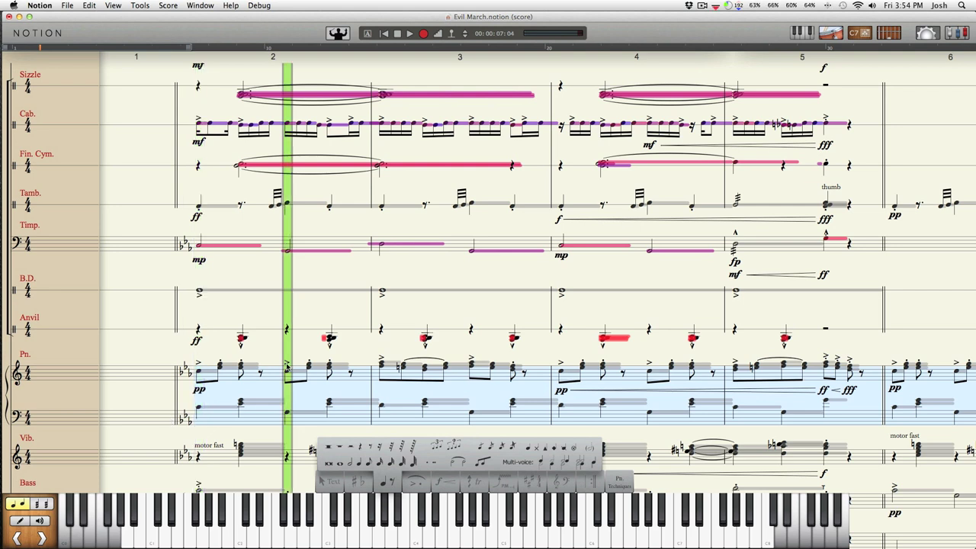
{"action": "left_click", "coordinate": [305, 361]}
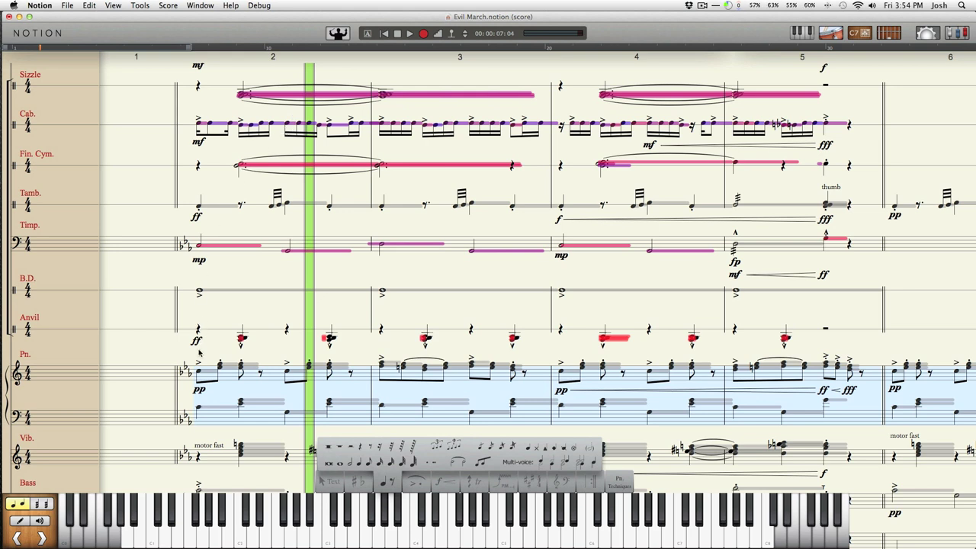
{"action": "left_click", "coordinate": [199, 352]}
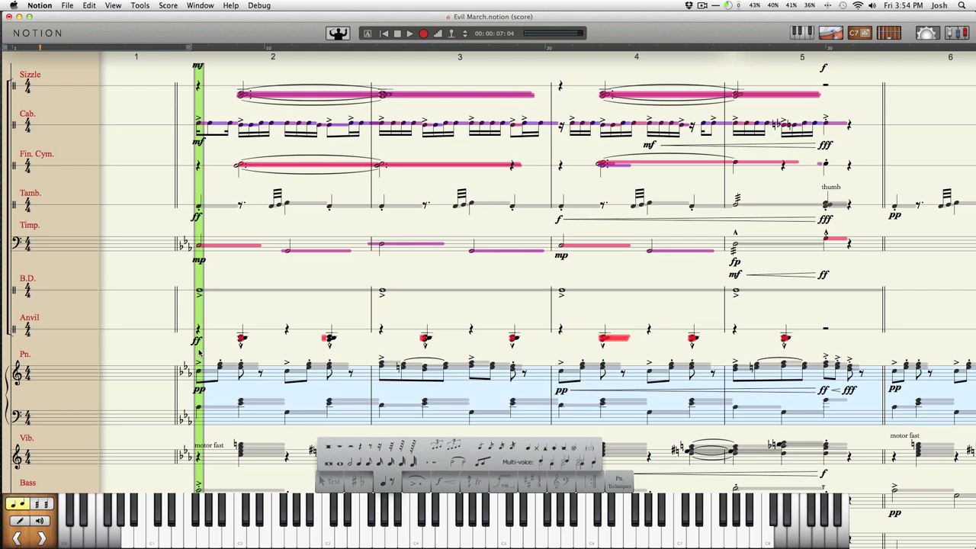
Record velocities for the piano's upper staff across measures 2 to 5 with Velocity Overdub and mark the recorded passage.
{"action": "key", "text": "space"}
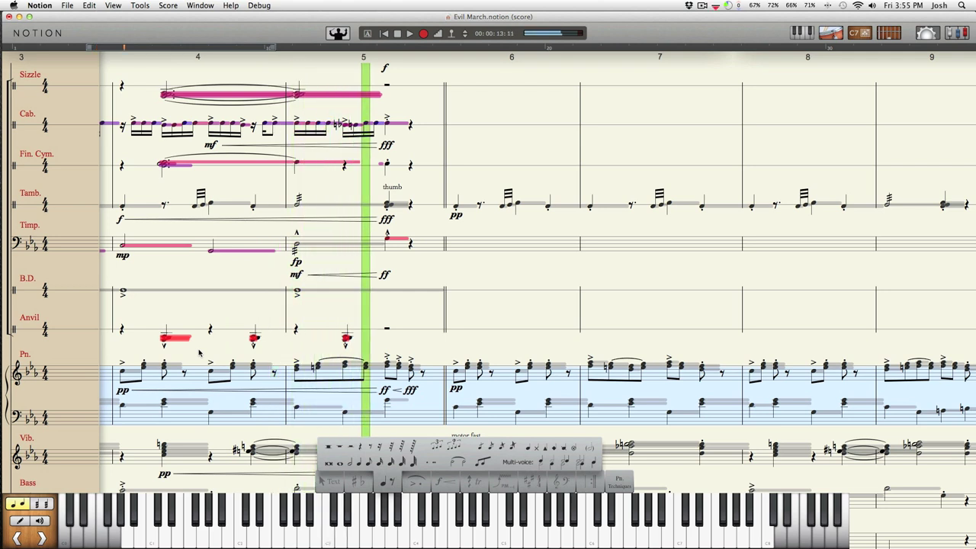
{"action": "key", "text": "space"}
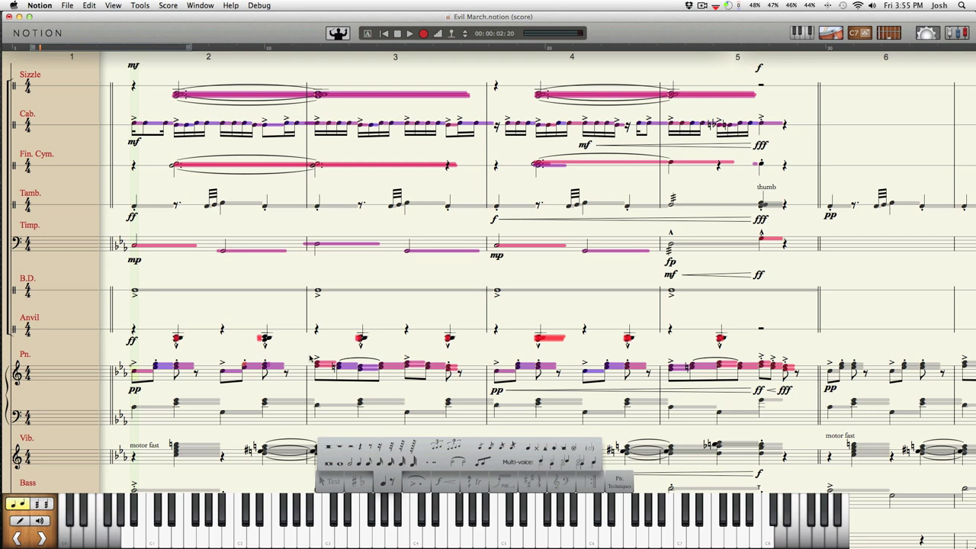
{"action": "left_click_drag", "start_coordinate": [196, 373], "coordinate": [812, 374]}
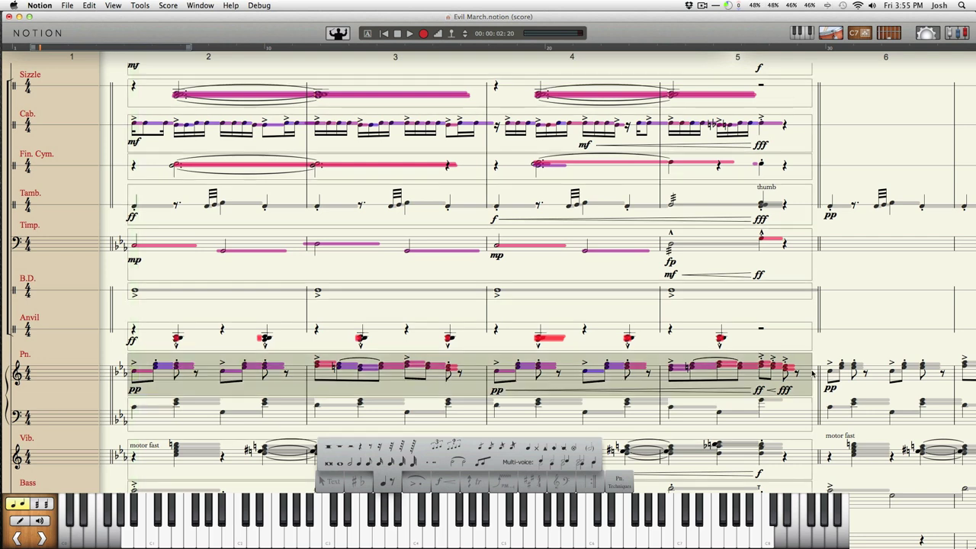
{"action": "key", "text": "Escape"}
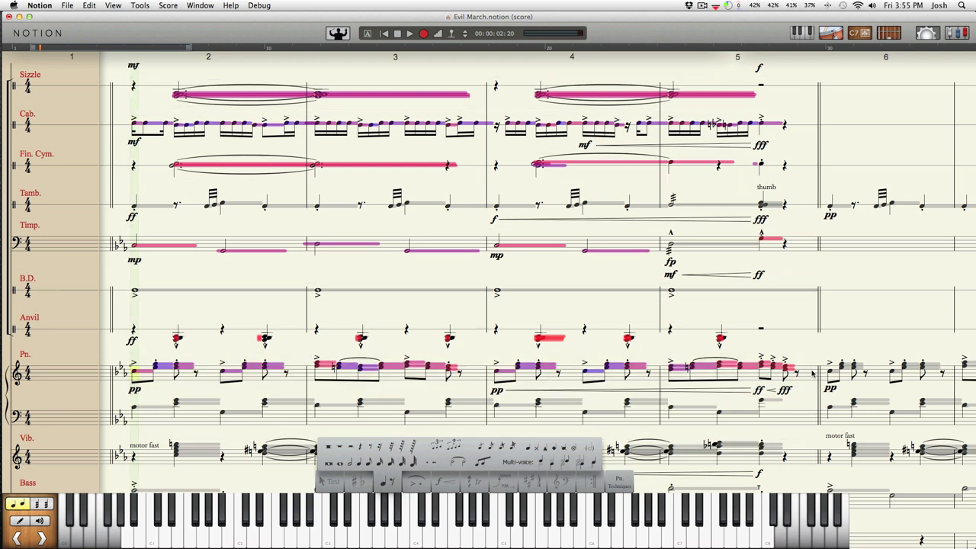
Play back the piano passage from measure 2 through measure 5, and replay measure 3 on its own.
{"action": "key", "text": "space"}
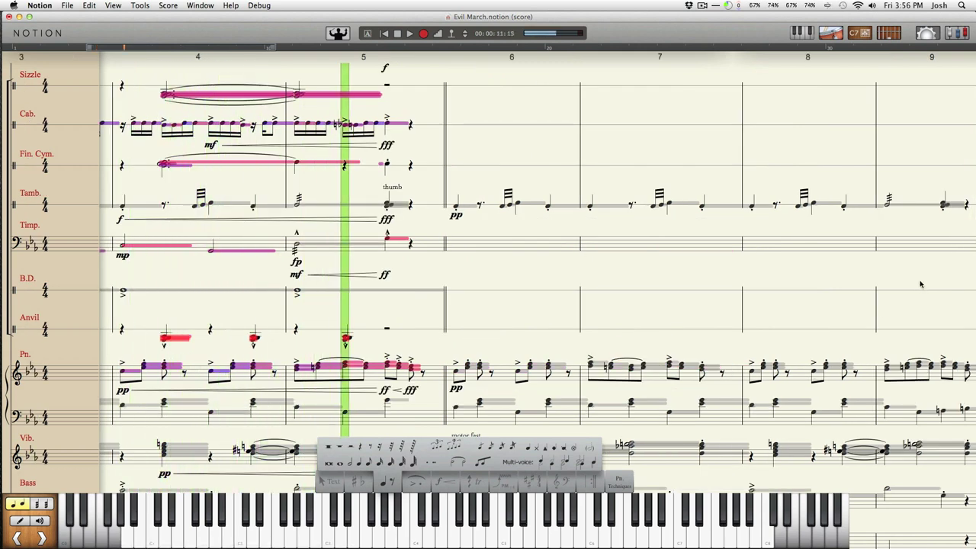
{"action": "key", "text": "space"}
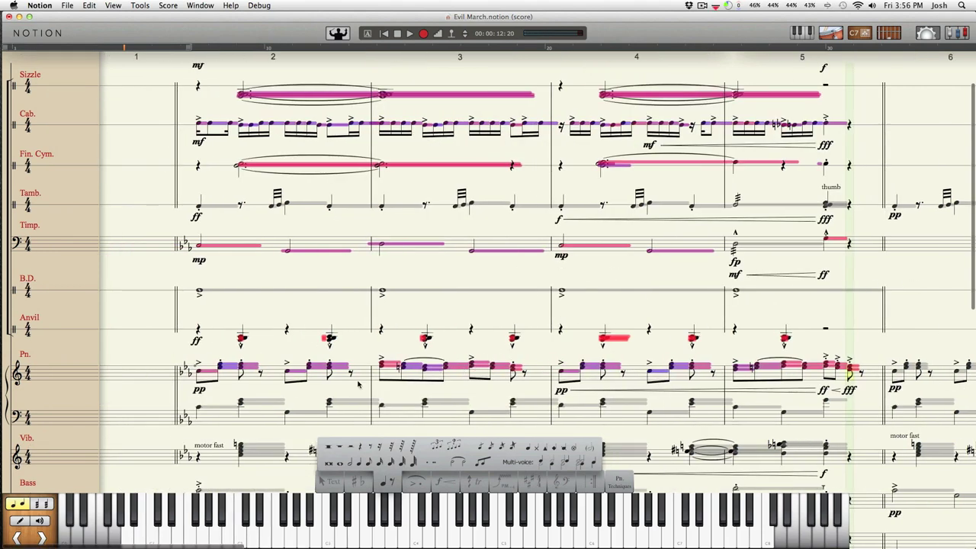
{"action": "left_click", "coordinate": [454, 380]}
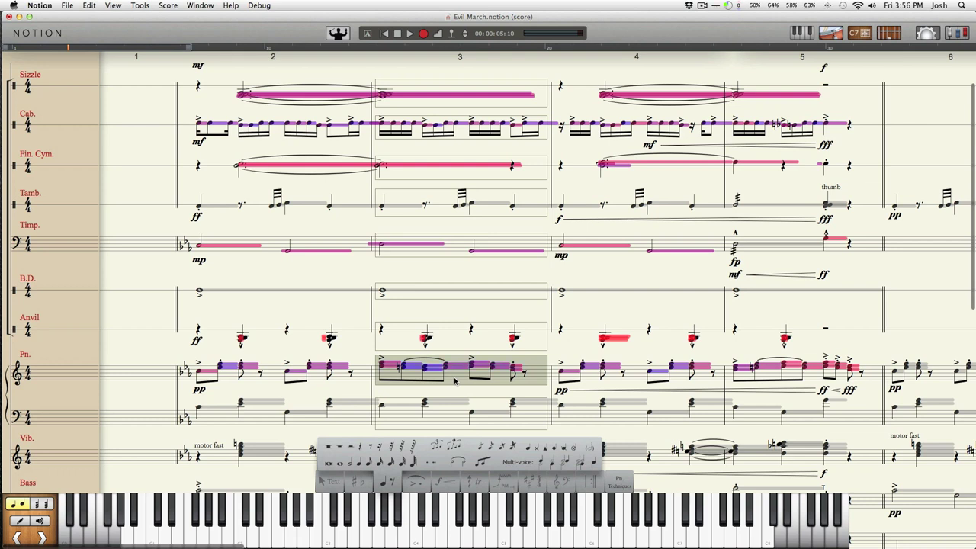
{"action": "key", "text": "space"}
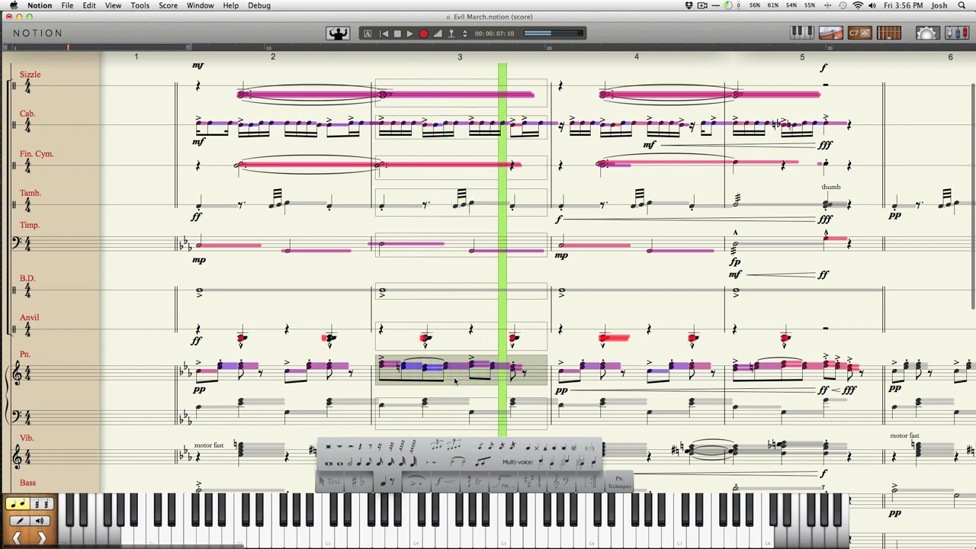
{"action": "key", "text": "space"}
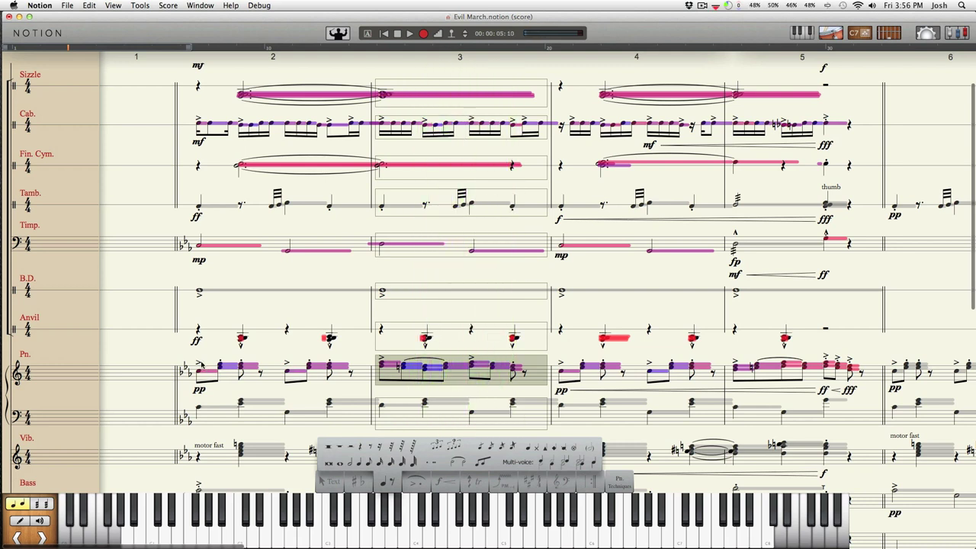
Record velocities for the piano's lower staff across measures 2 to 5 with Velocity Overdub and play back the passage.
{"action": "left_click", "coordinate": [201, 364]}
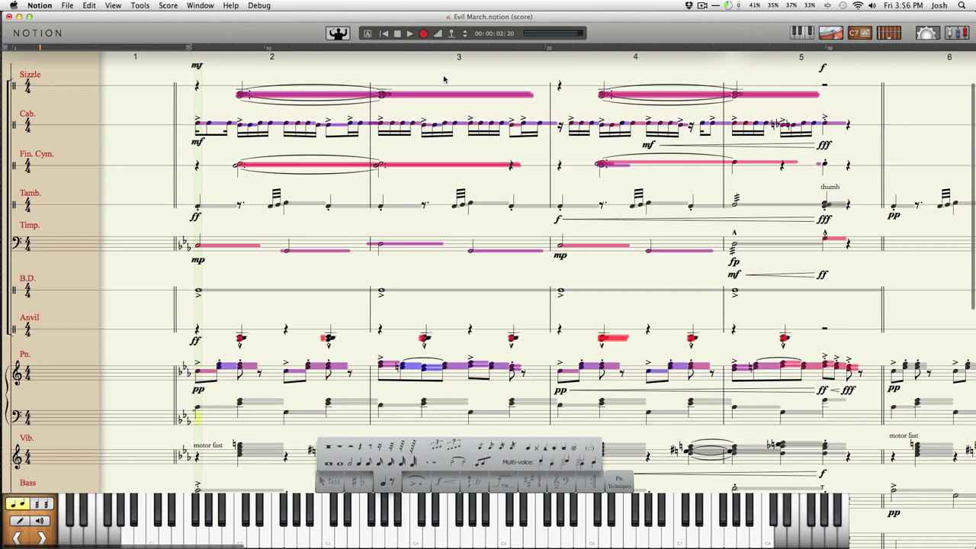
{"action": "left_click", "coordinate": [464, 34]}
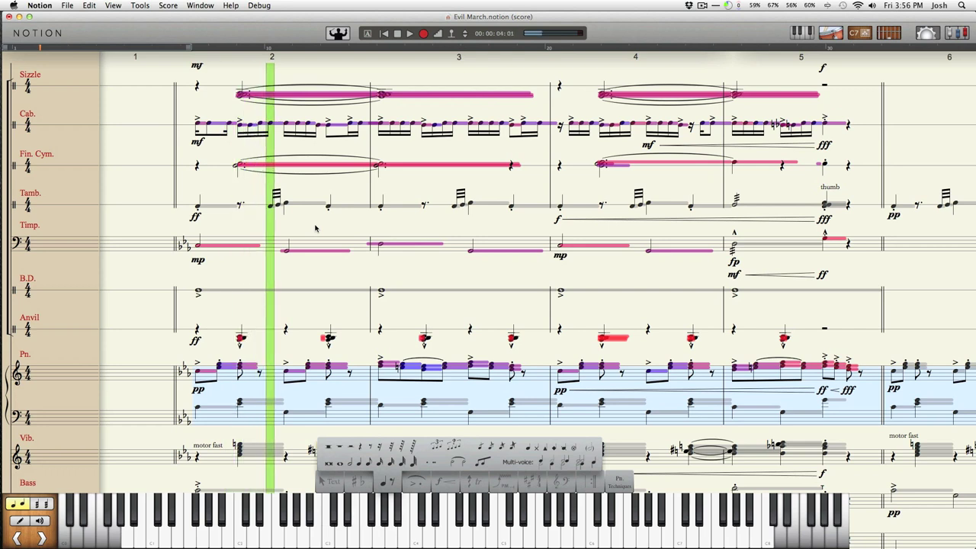
{"action": "key", "text": "space"}
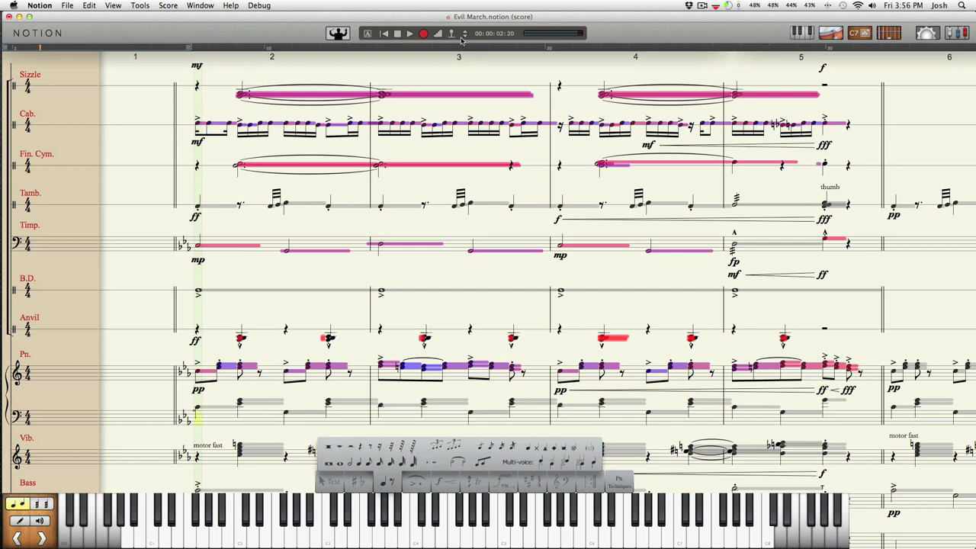
{"action": "key", "text": "space"}
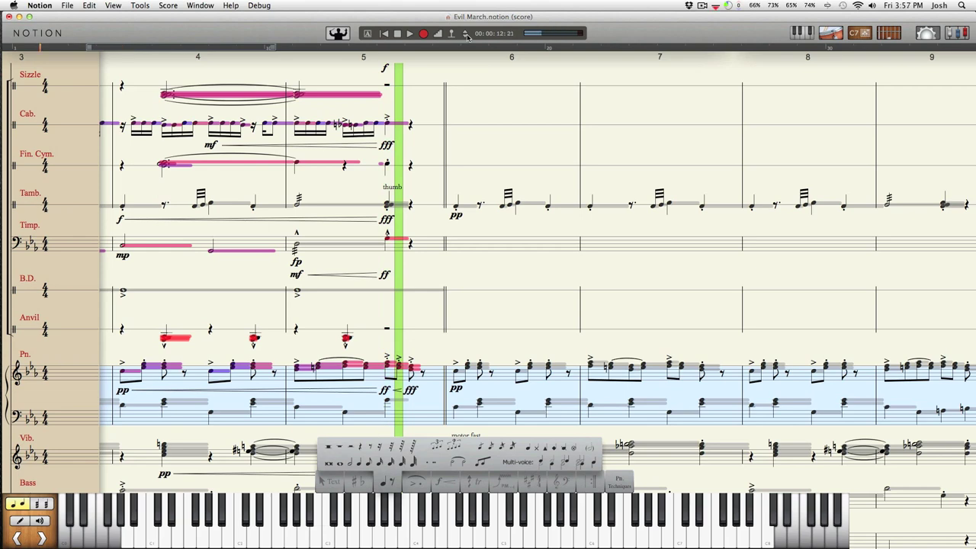
{"action": "key", "text": "space"}
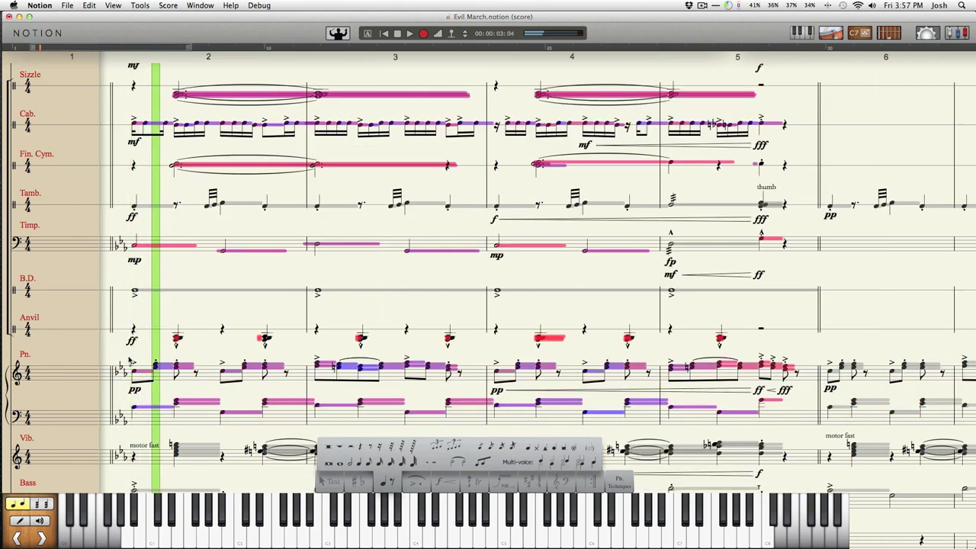
Check the piano's channel in the mixer, close the mixer, and play the score from measure 2 into measure 6.
{"action": "key", "text": "super+m"}
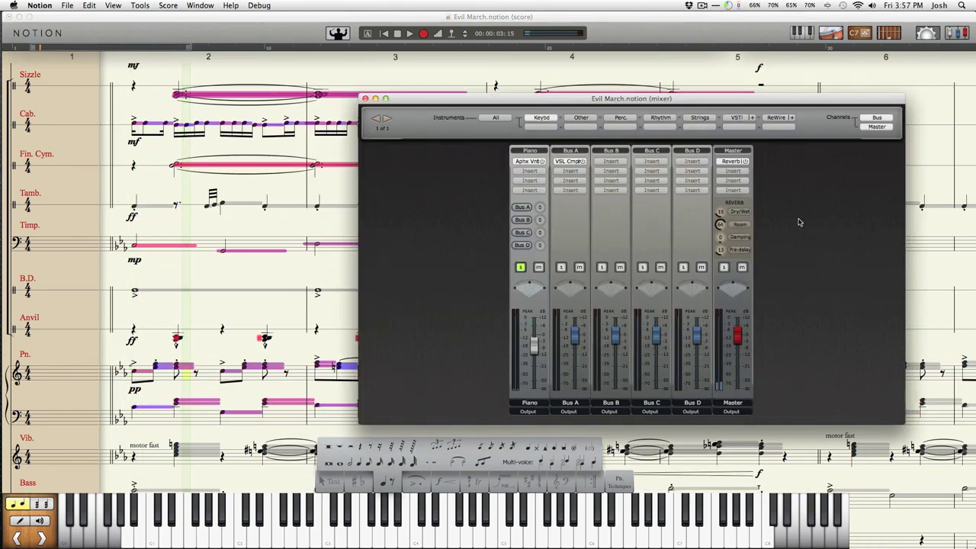
{"action": "key", "text": "super+m"}
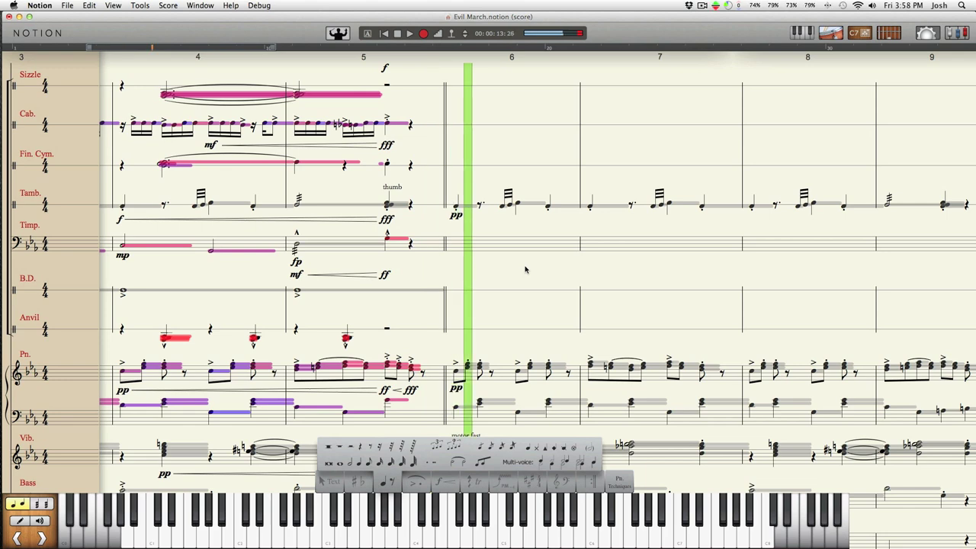
Review the Gypsy Violin part and play it from its entry in measure 5 through the end of measure 17.
{"action": "scroll", "coordinate": [524, 268], "scroll_direction": "down", "scroll_amount": 10}
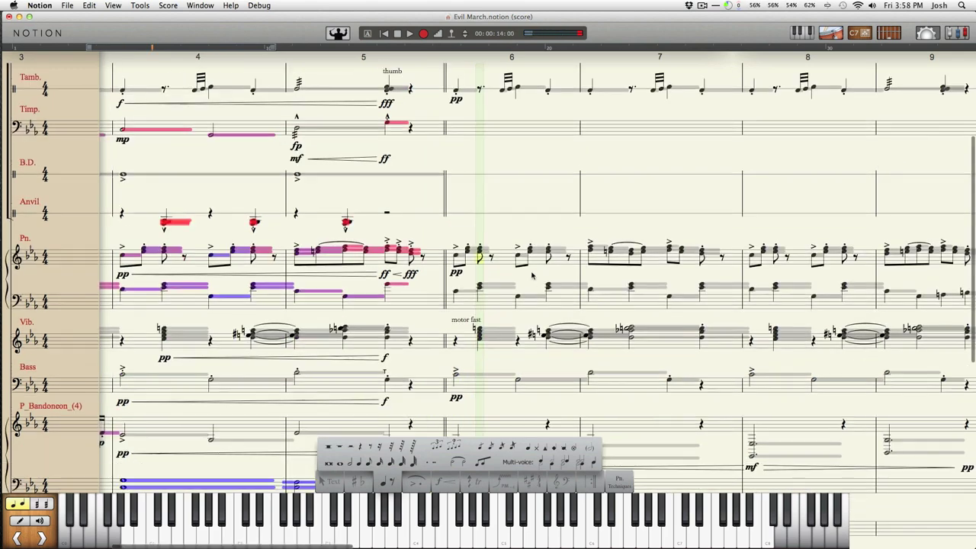
{"action": "scroll", "coordinate": [553, 255], "scroll_direction": "down", "scroll_amount": 5}
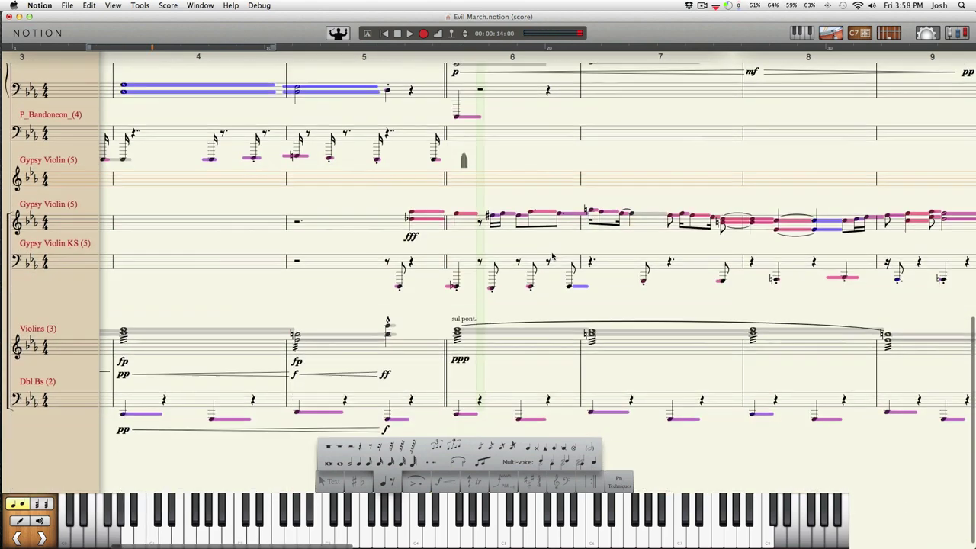
{"action": "left_click", "coordinate": [410, 226]}
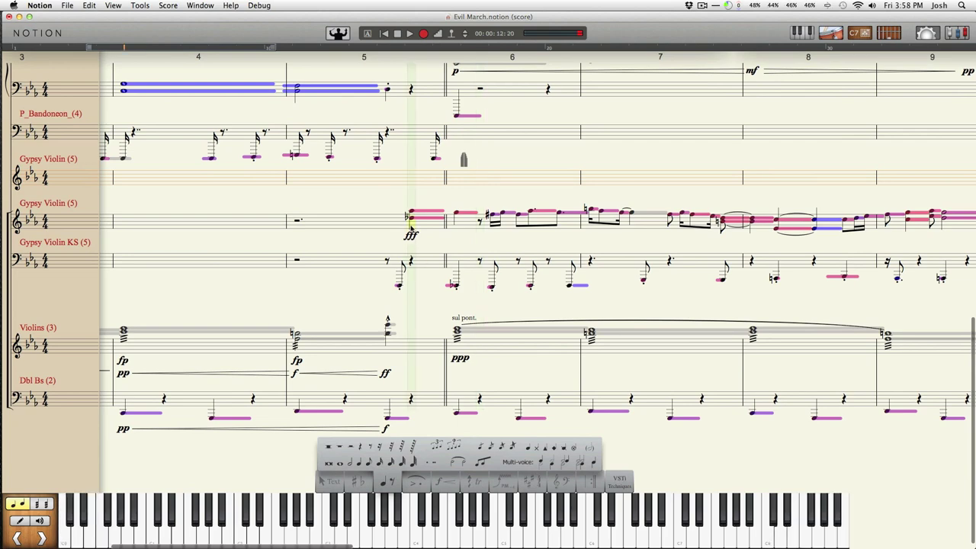
{"action": "scroll", "coordinate": [526, 244], "scroll_direction": "right", "scroll_amount": 5}
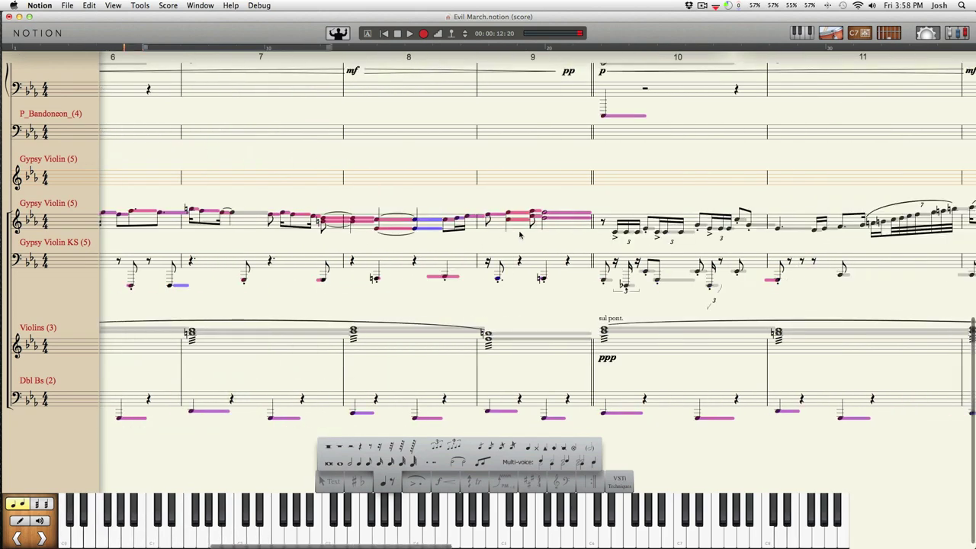
{"action": "scroll", "coordinate": [519, 235], "scroll_direction": "left", "scroll_amount": 5}
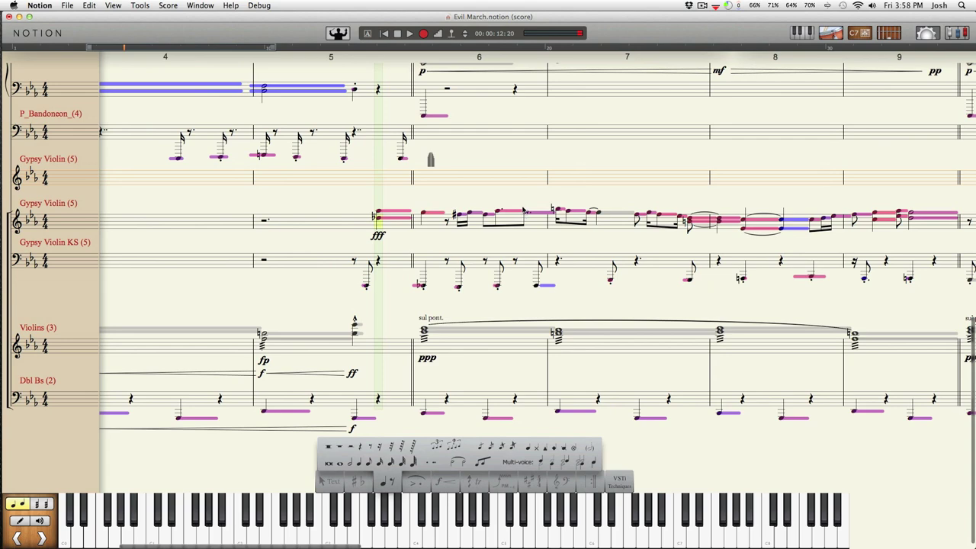
{"action": "scroll", "coordinate": [602, 242], "scroll_direction": "right", "scroll_amount": 10}
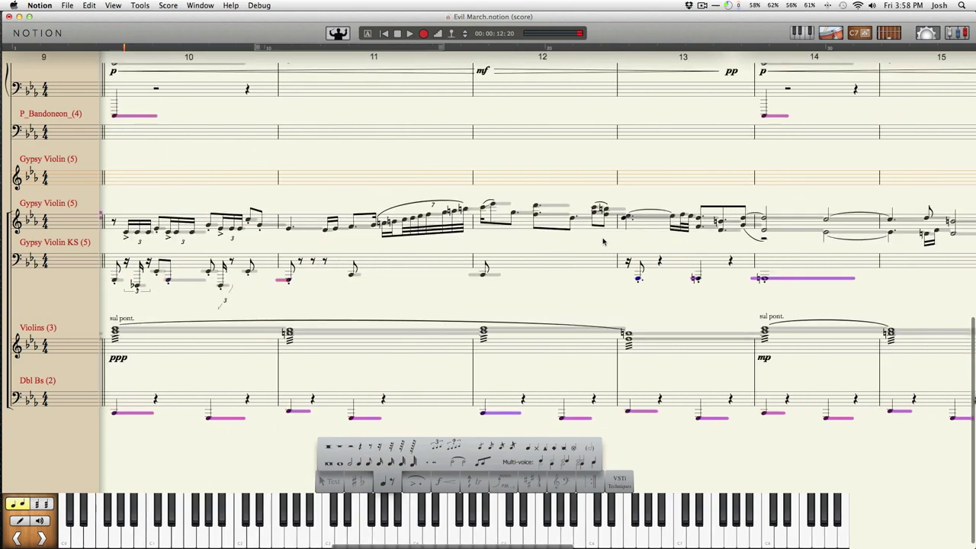
{"action": "scroll", "coordinate": [602, 242], "scroll_direction": "right", "scroll_amount": 3}
{"action": "scroll", "coordinate": [603, 241], "scroll_direction": "left", "scroll_amount": 15}
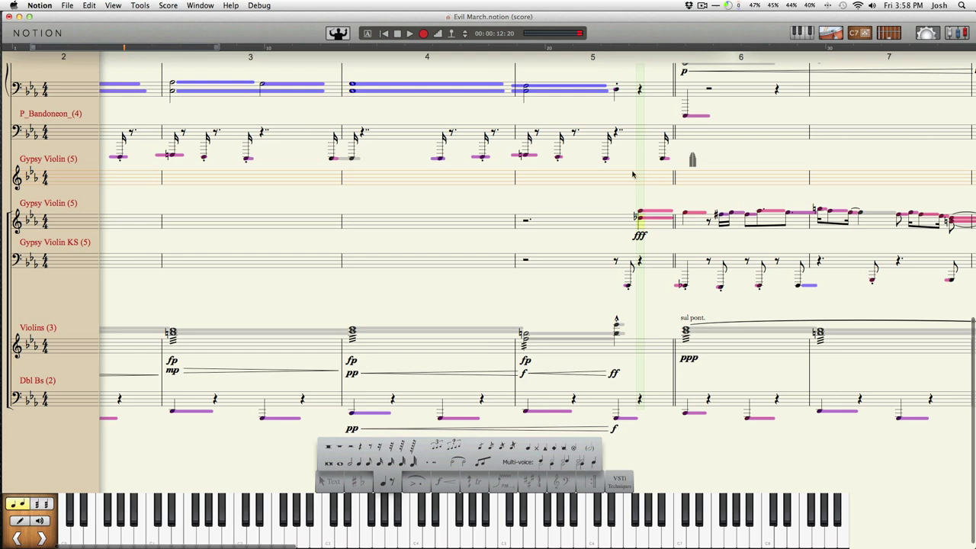
{"action": "key", "text": "space"}
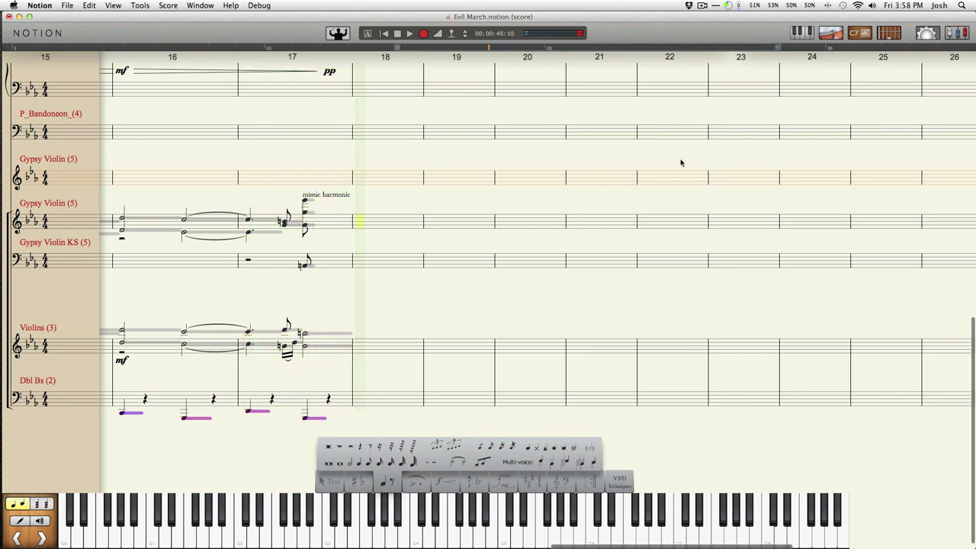
Record velocities for the Gypsy Violin's main staff from measure 10 through measure 17 with Velocity Overdub.
{"action": "scroll", "coordinate": [681, 162], "scroll_direction": "left", "scroll_amount": 10}
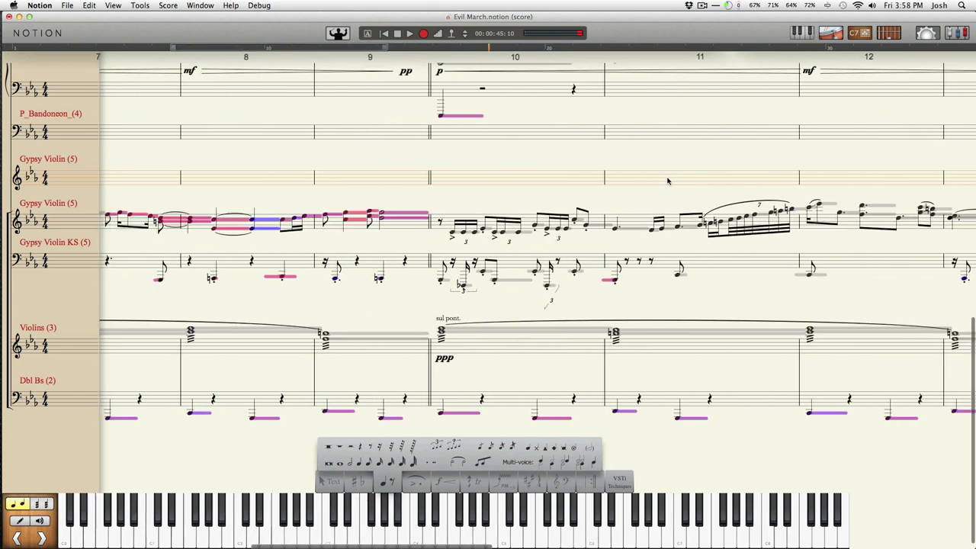
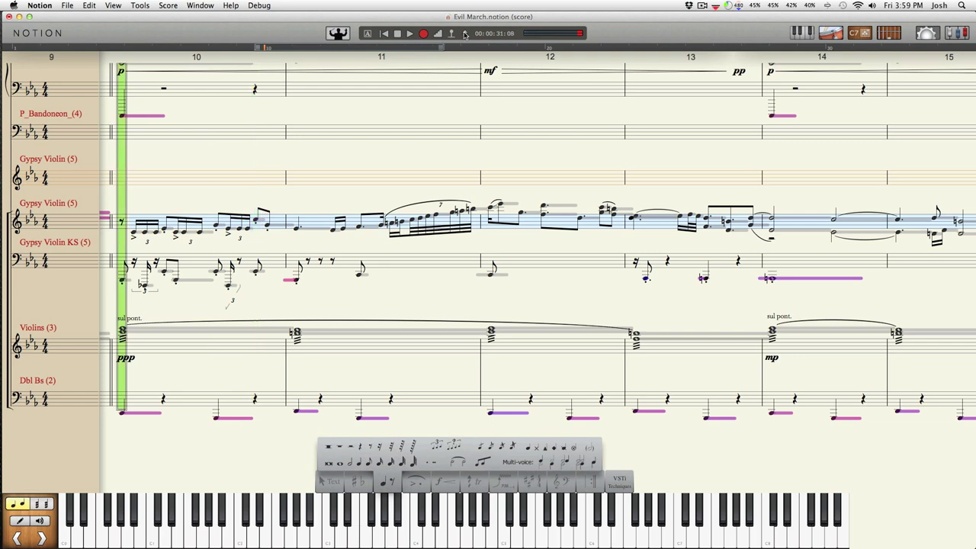
{"action": "key", "text": "space"}
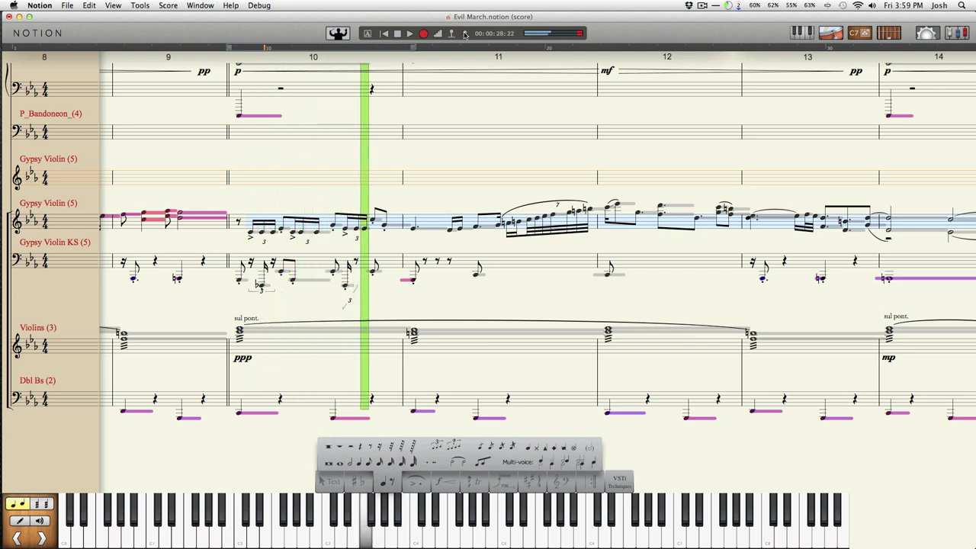
{"action": "left_click", "coordinate": [464, 34]}
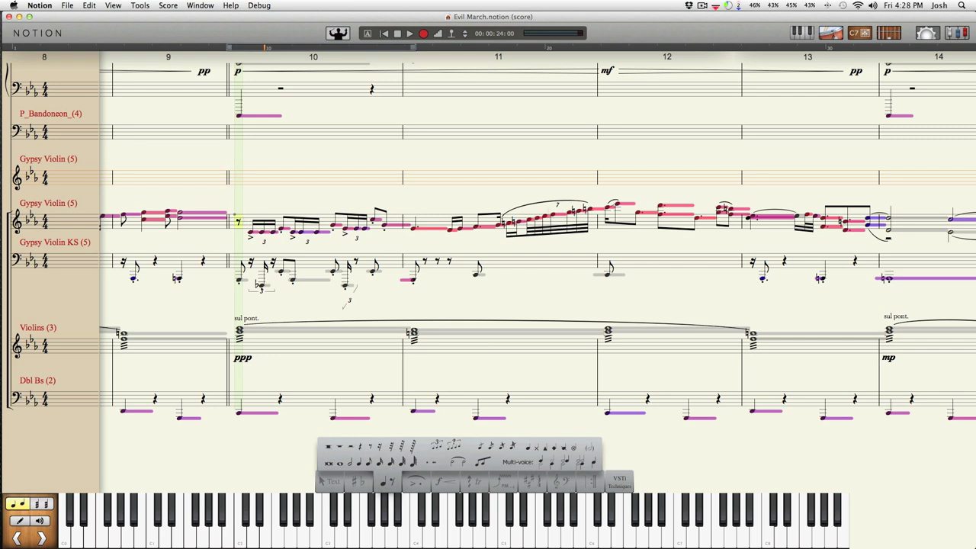
{"action": "key", "text": "super+Tab"}
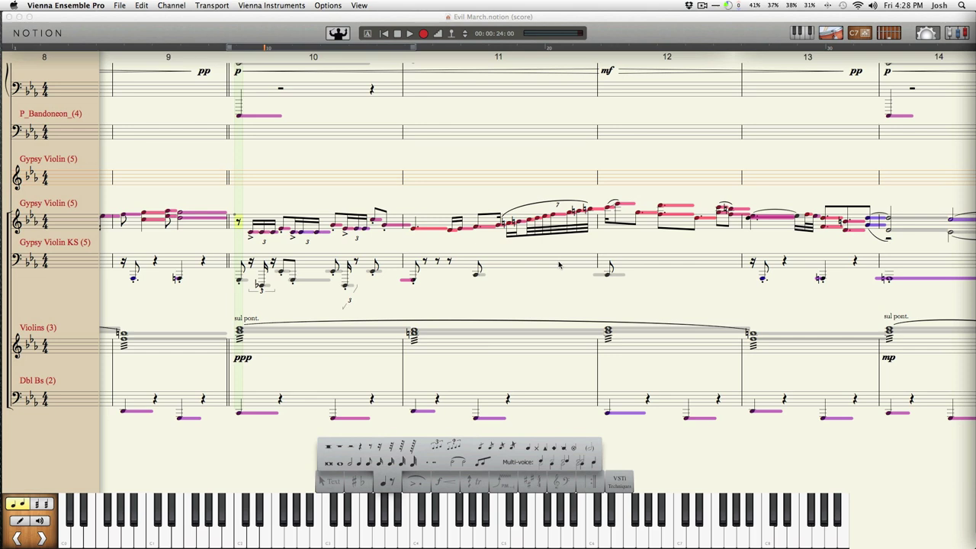
{"action": "key", "text": "space"}
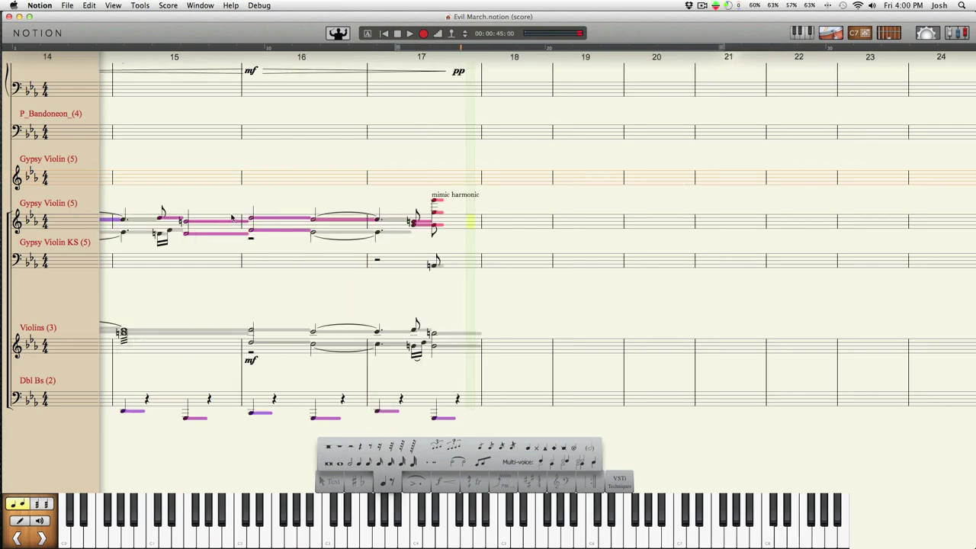
Examine the Gypsy Violin's velocities, mark the run from measure 11 into measure 12, and return to the start of measure 10.
{"action": "scroll", "coordinate": [609, 170], "scroll_direction": "left", "scroll_amount": 10}
{"action": "scroll", "coordinate": [584, 208], "scroll_direction": "right", "scroll_amount": 5}
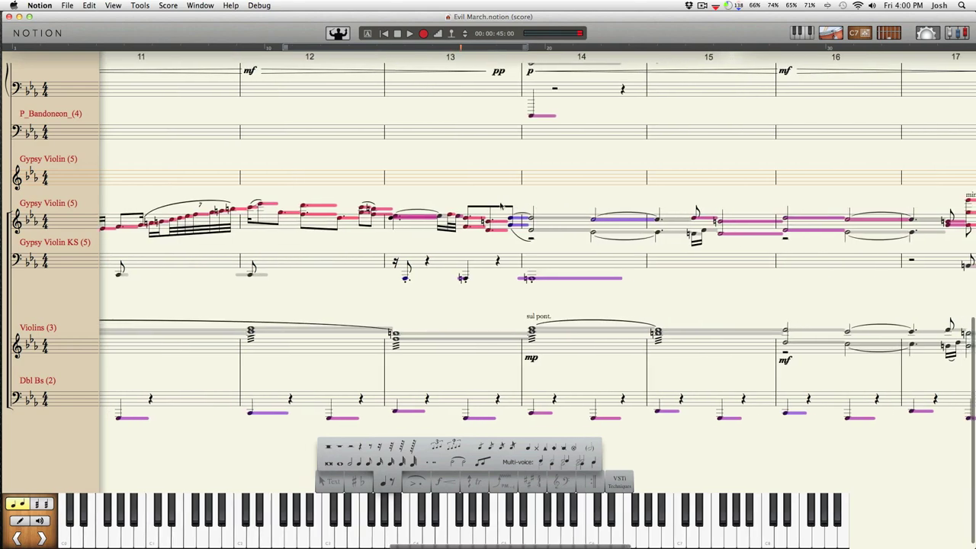
{"action": "scroll", "coordinate": [427, 210], "scroll_direction": "left", "scroll_amount": 12}
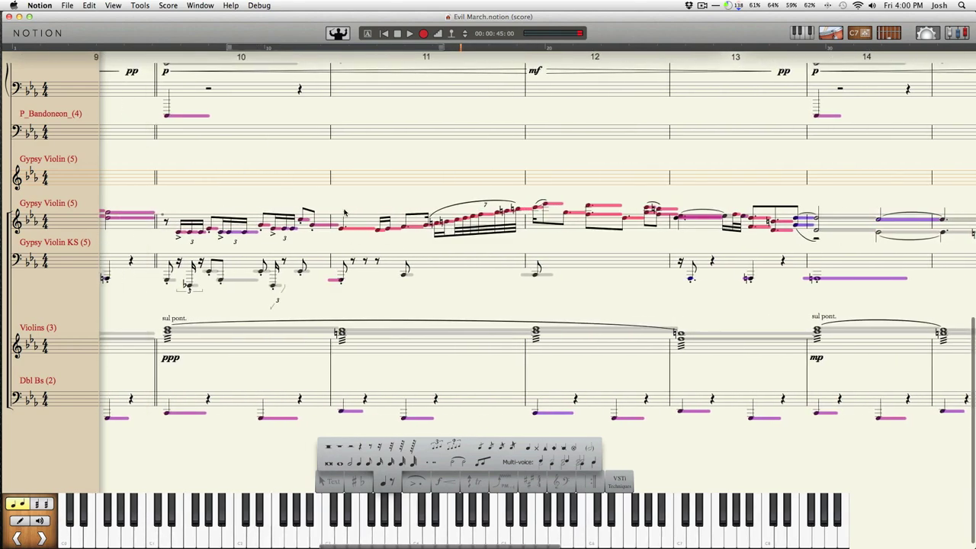
{"action": "left_click", "coordinate": [417, 192]}
{"action": "left_click_drag", "start_coordinate": [419, 195], "coordinate": [546, 249]}
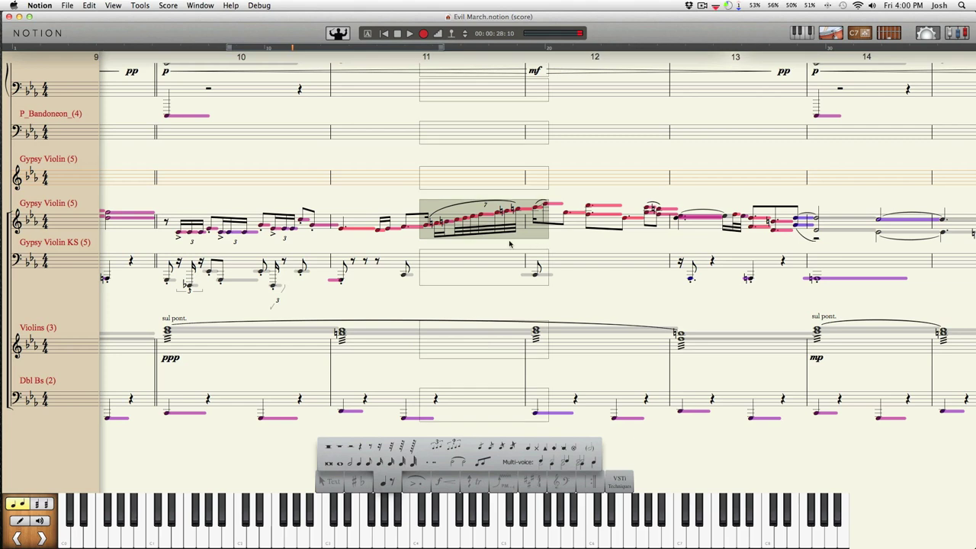
{"action": "left_click", "coordinate": [425, 208]}
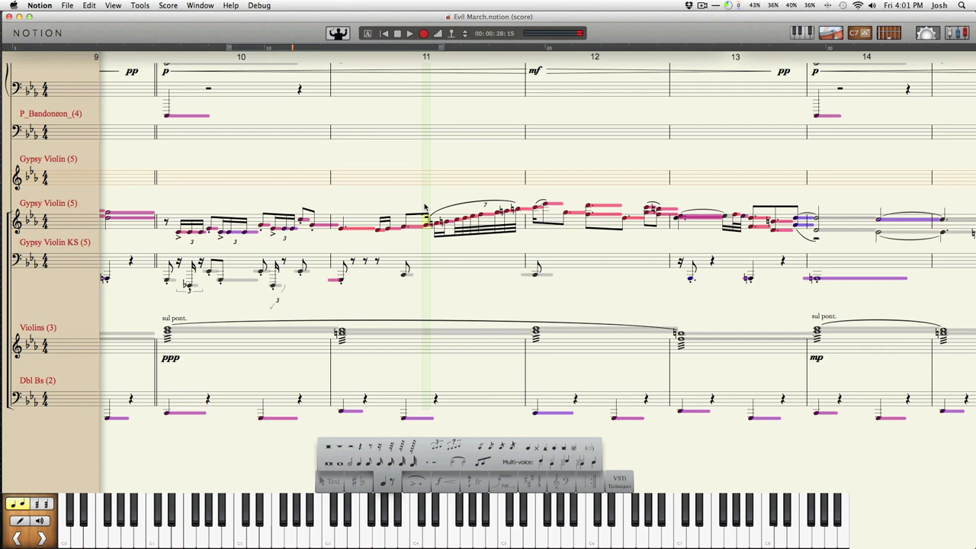
{"action": "left_click", "coordinate": [170, 214]}
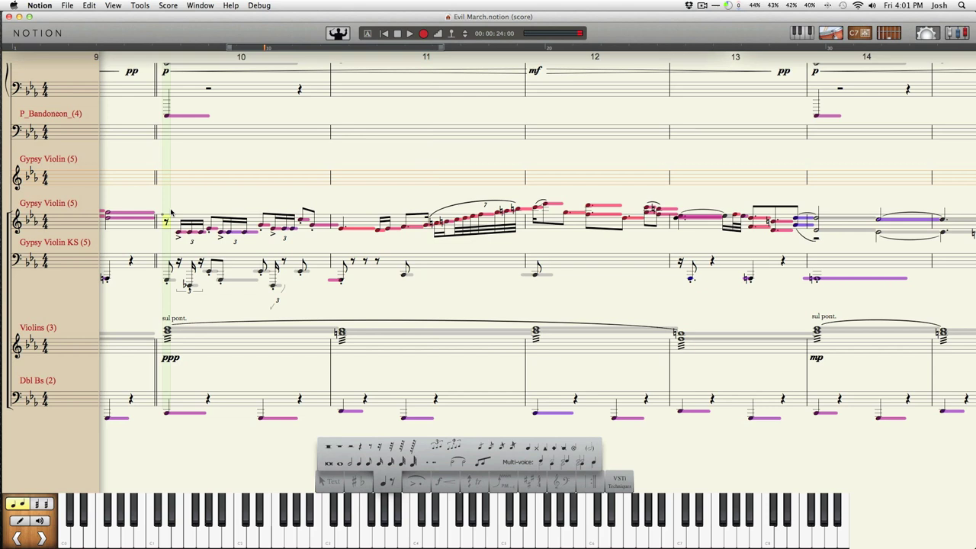